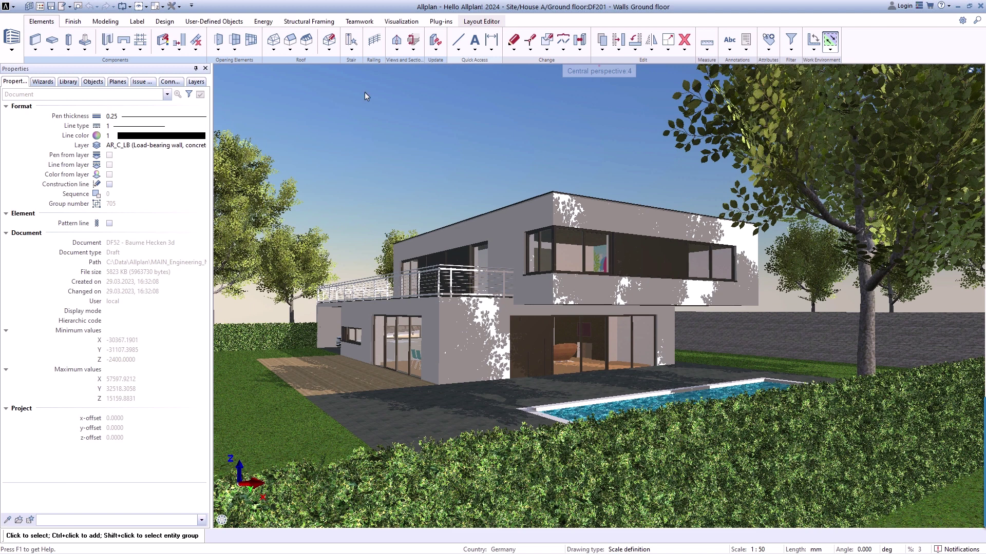
- Switch to the Engineering work environment and set the storage location for a new project
{"action": "left_click", "coordinate": [11, 40]}
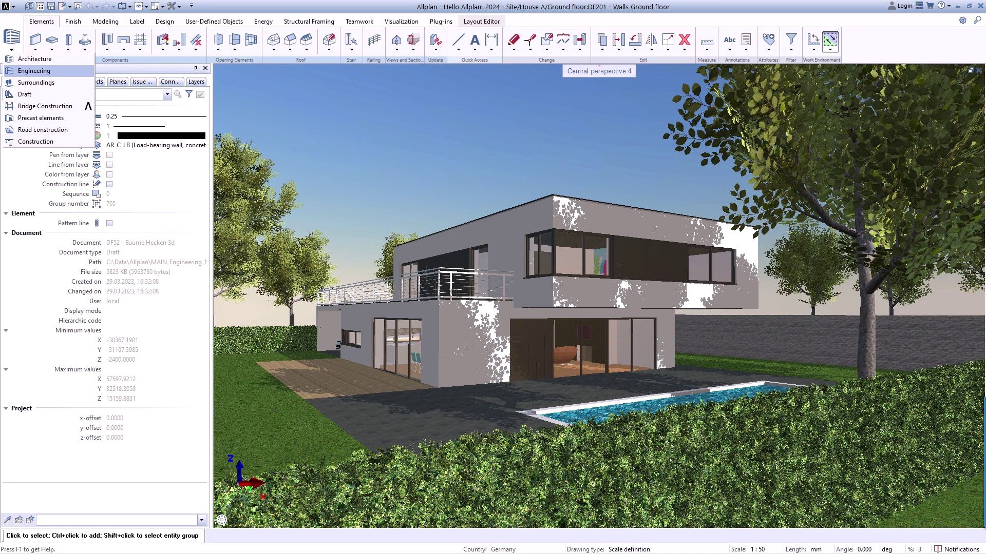
{"action": "left_click", "coordinate": [34, 71]}
{"action": "left_click", "coordinate": [12, 40]}
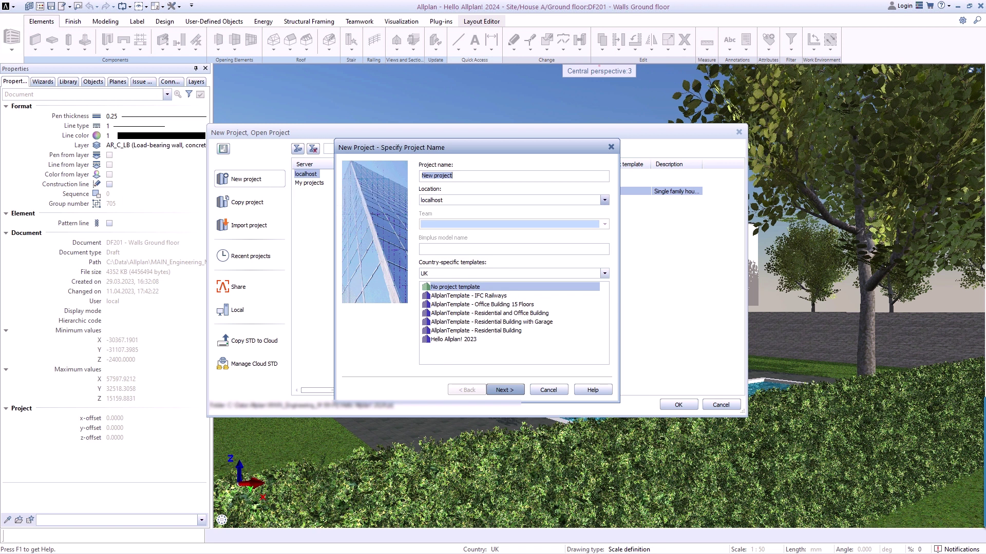
{"action": "left_click", "coordinate": [605, 200]}
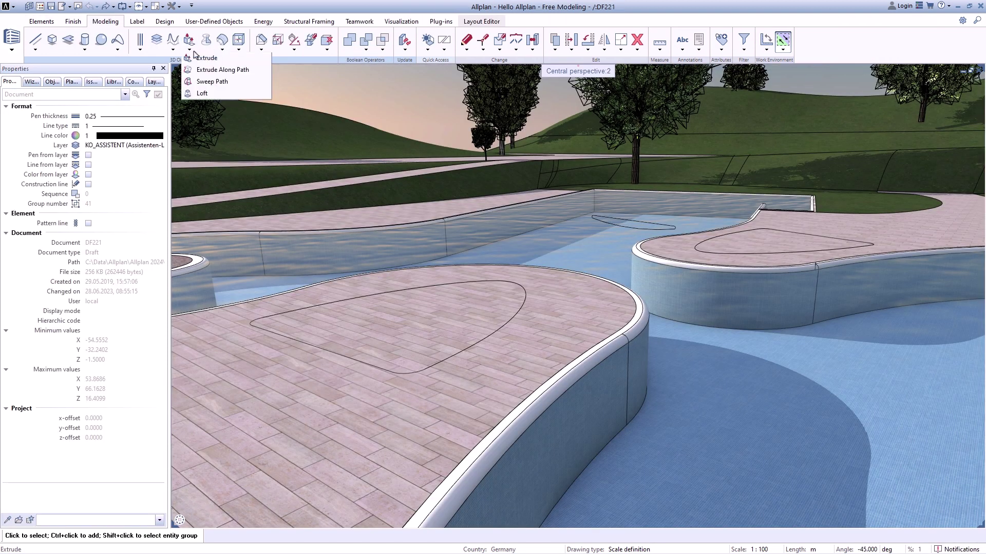
- Create a loft solid through profile 1, profile 2 and profile 3 on the pool terrace
{"action": "left_click", "coordinate": [203, 95]}
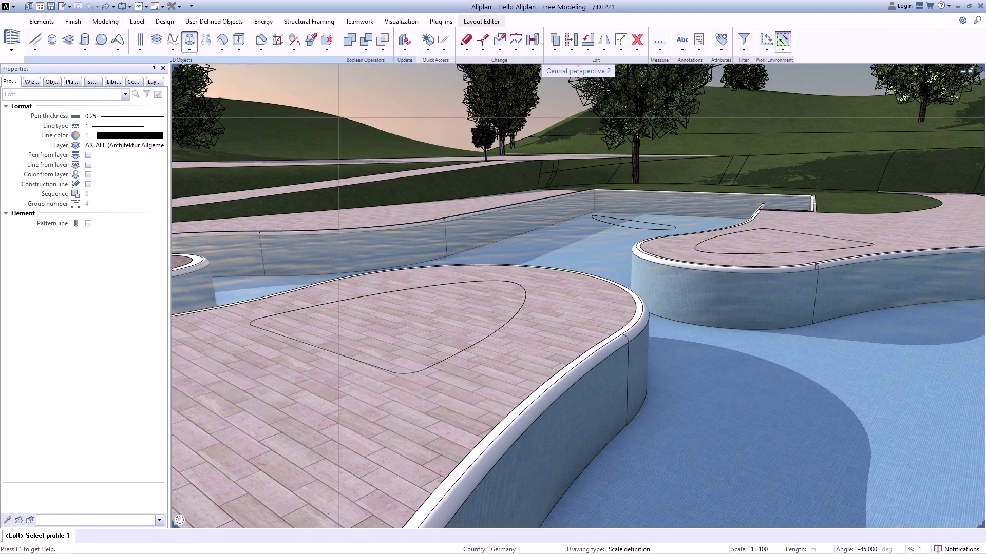
{"action": "left_click_drag", "start_coordinate": [225, 212], "coordinate": [549, 397]}
{"action": "left_click_drag", "start_coordinate": [568, 197], "coordinate": [695, 260]}
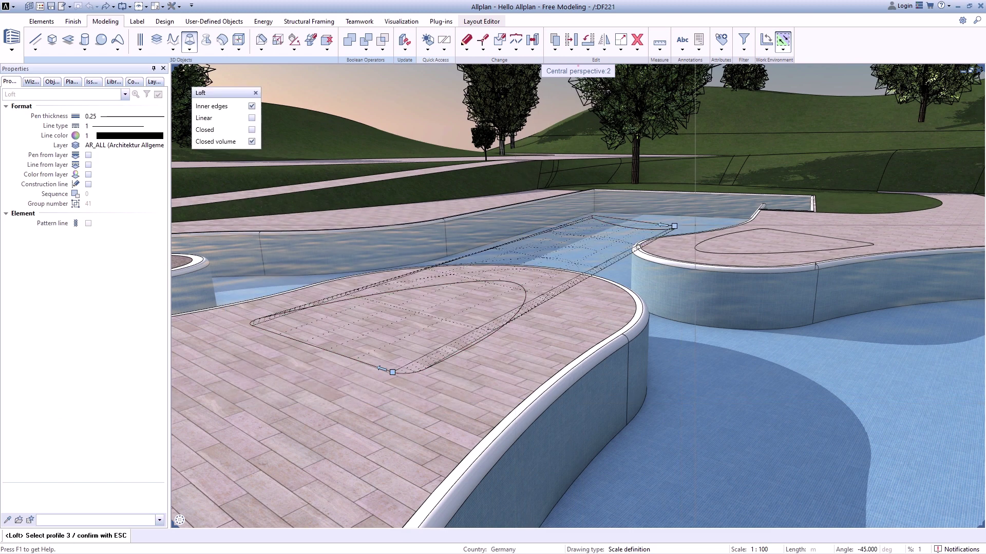
{"action": "left_click_drag", "start_coordinate": [693, 203], "coordinate": [907, 279]}
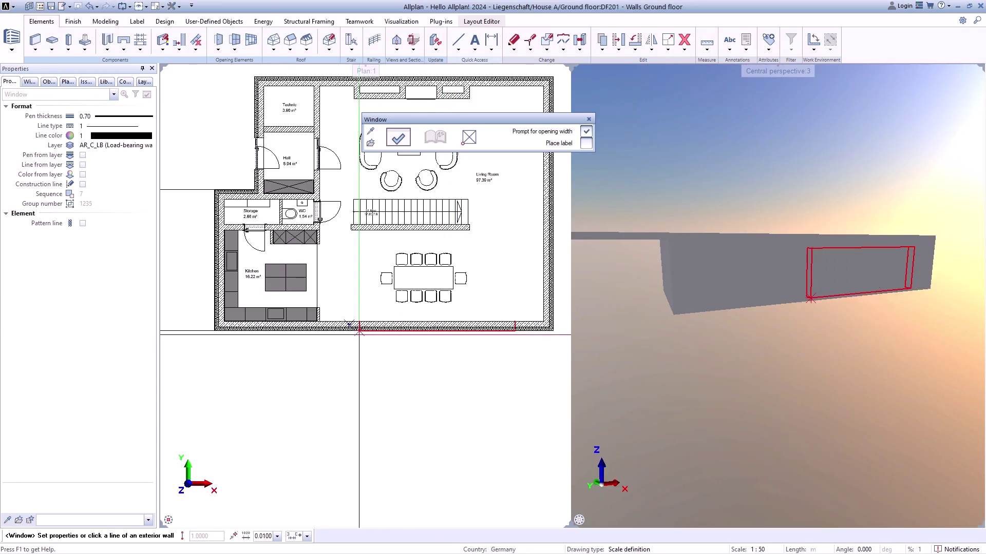
- Place a window opening in the living room's bottom wall and add a stair flight
{"action": "left_click", "coordinate": [359, 331]}
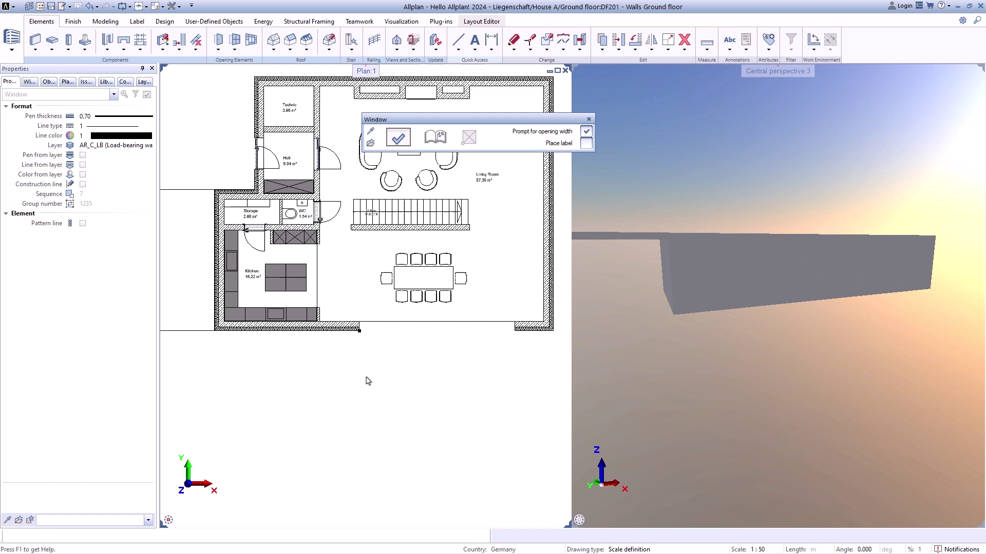
{"action": "left_click", "coordinate": [359, 331]}
{"action": "left_click", "coordinate": [366, 377]}
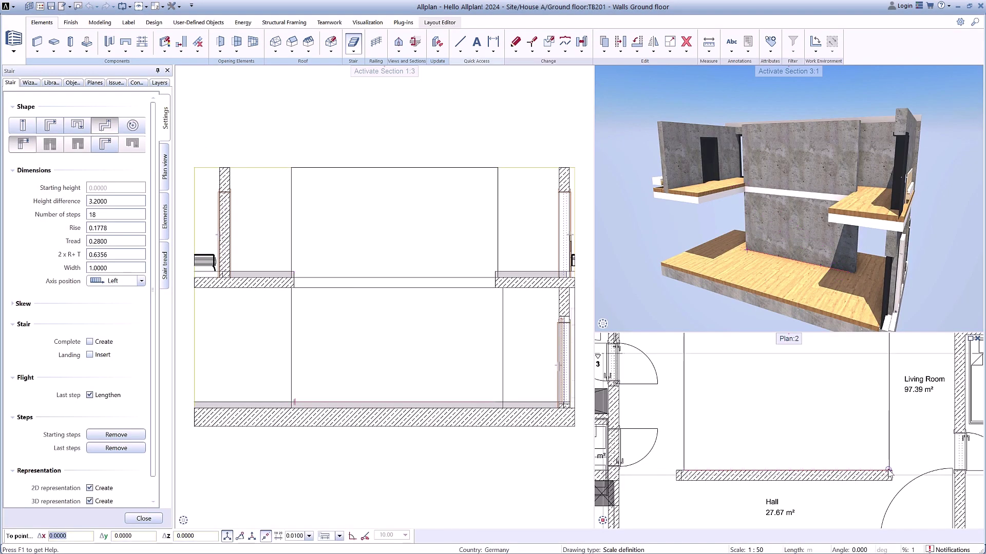
{"action": "left_click", "coordinate": [889, 471]}
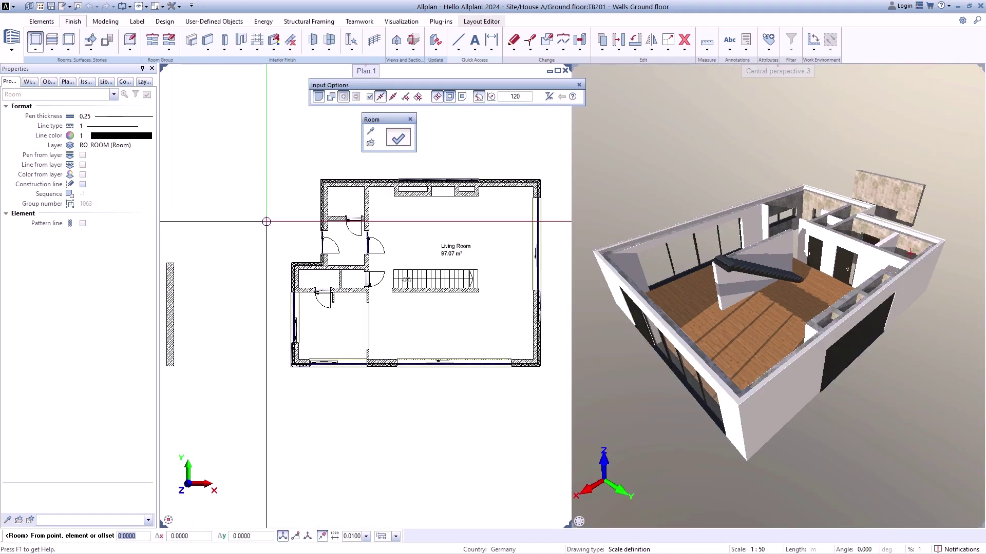
- Create the 16.54 m² Kitchen room in the lower-left area with its label
{"action": "left_click", "coordinate": [332, 327]}
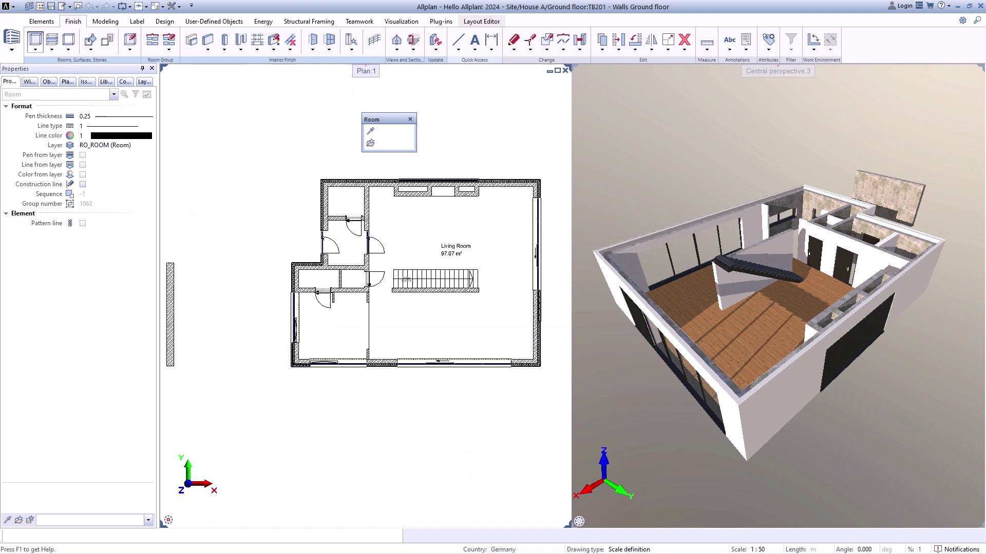
{"action": "left_click", "coordinate": [326, 325]}
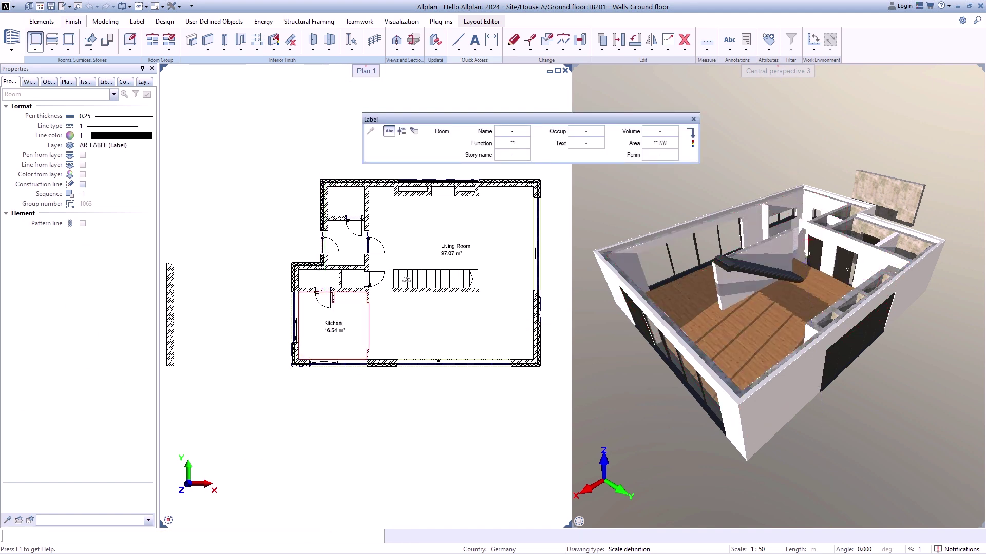
{"action": "key", "text": "Escape"}
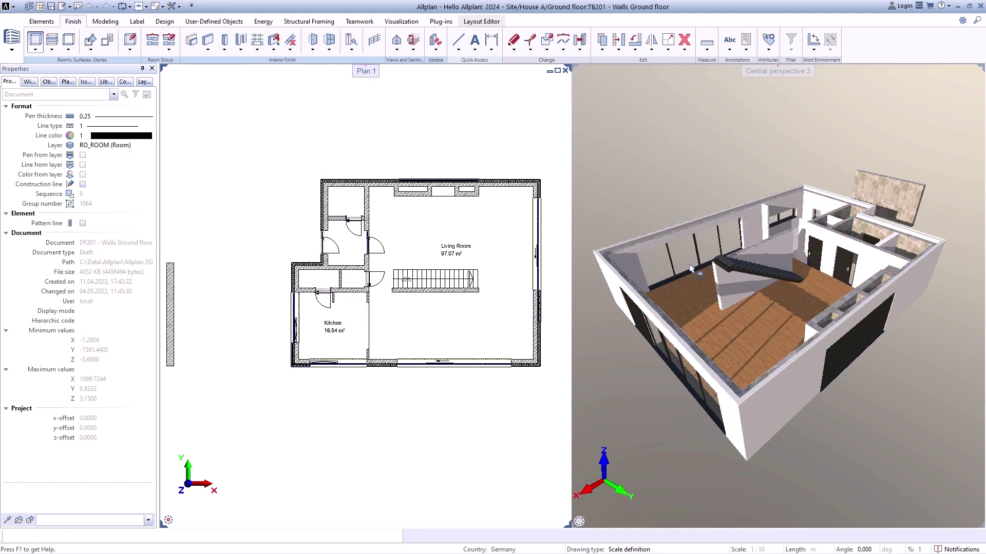
{"action": "left_click", "coordinate": [830, 40]}
{"action": "left_click_drag", "start_coordinate": [780, 267], "coordinate": [817, 232]}
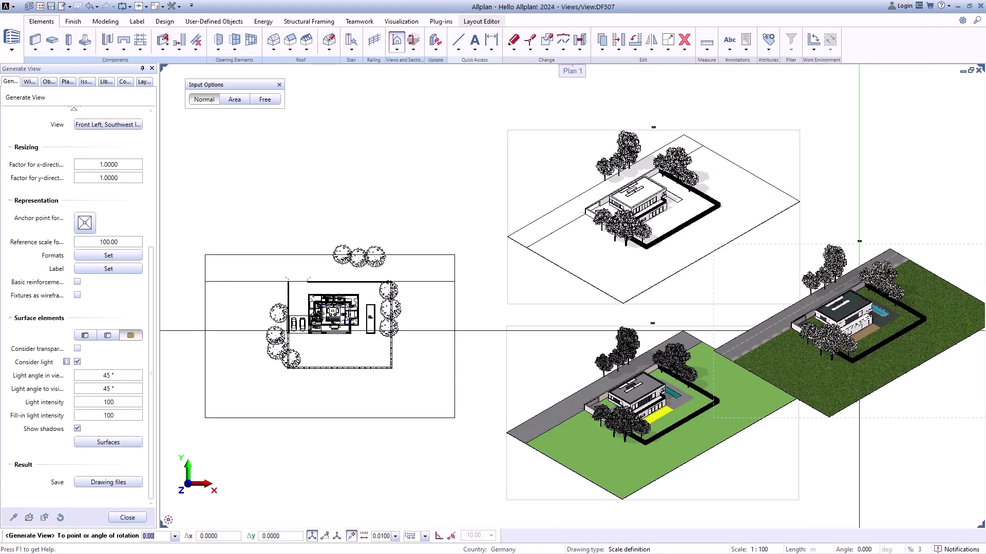
- Generate a Front, South Elevation view beside an isometric view, using the front wall as reference
{"action": "scroll", "coordinate": [696, 426], "scroll_direction": "down", "scroll_amount": 3}
{"action": "scroll", "coordinate": [696, 426], "scroll_direction": "up", "scroll_amount": 2}
{"action": "scroll", "coordinate": [696, 426], "scroll_direction": "up", "scroll_amount": 1}
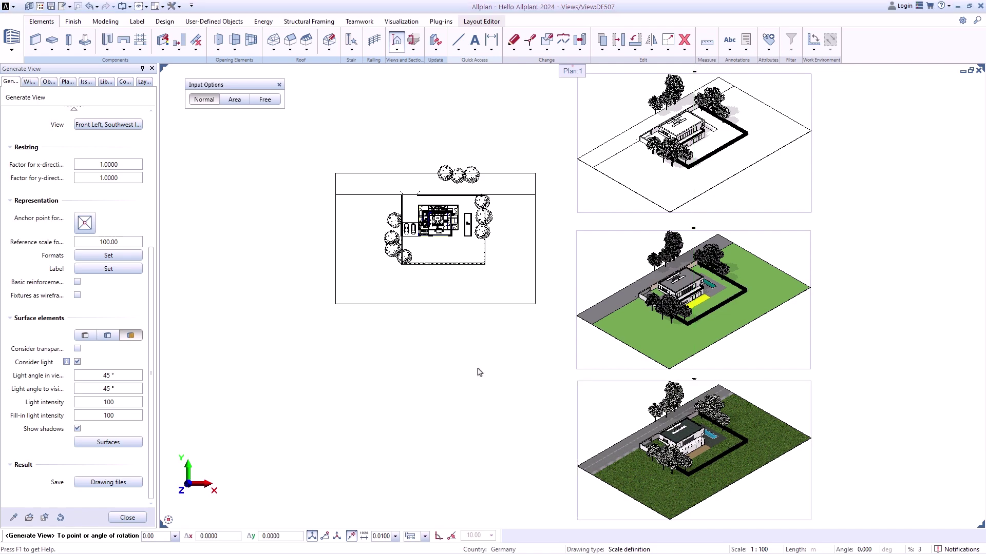
{"action": "left_click", "coordinate": [156, 8]}
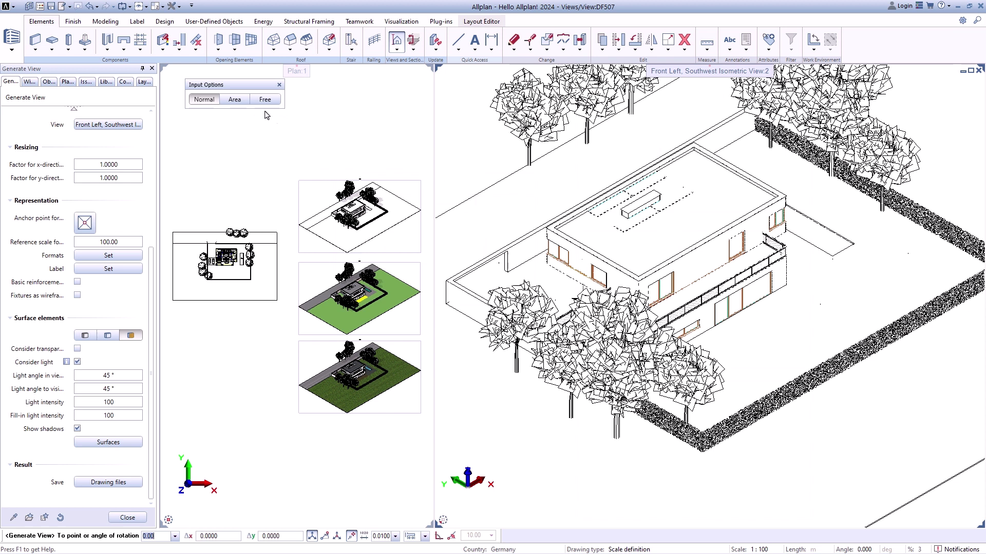
{"action": "left_click", "coordinate": [234, 99]}
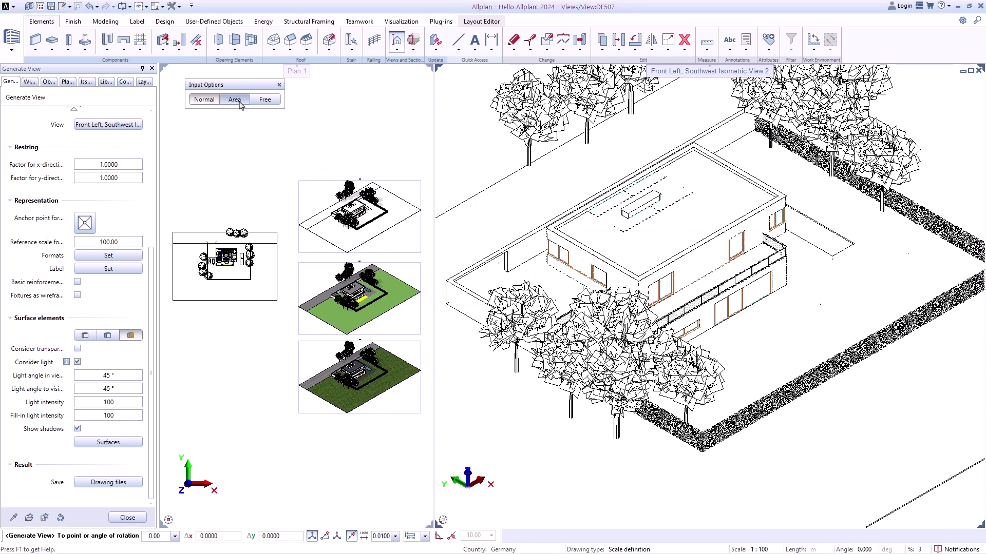
{"action": "left_click", "coordinate": [690, 268]}
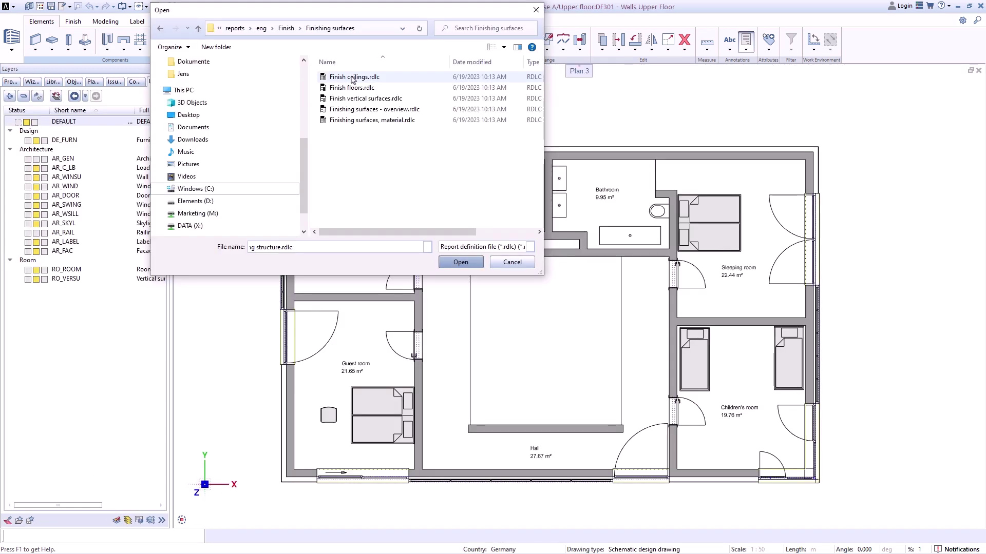
- Run the Finish floors.rdlc report on all elements, showing 58.820 m² parquet and 71.291 m² tiles
{"action": "left_click", "coordinate": [350, 89]}
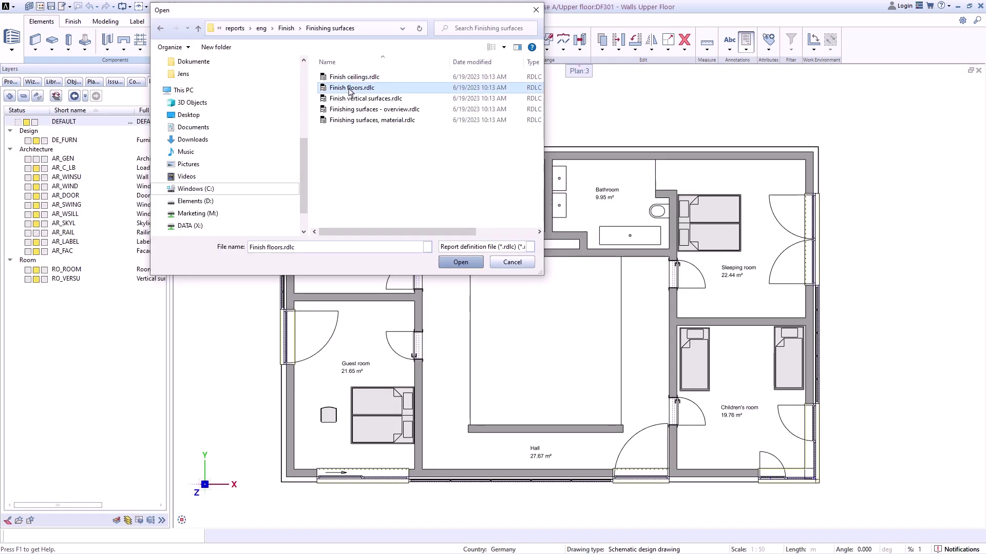
{"action": "double_click", "coordinate": [349, 88]}
{"action": "left_click", "coordinate": [370, 162]}
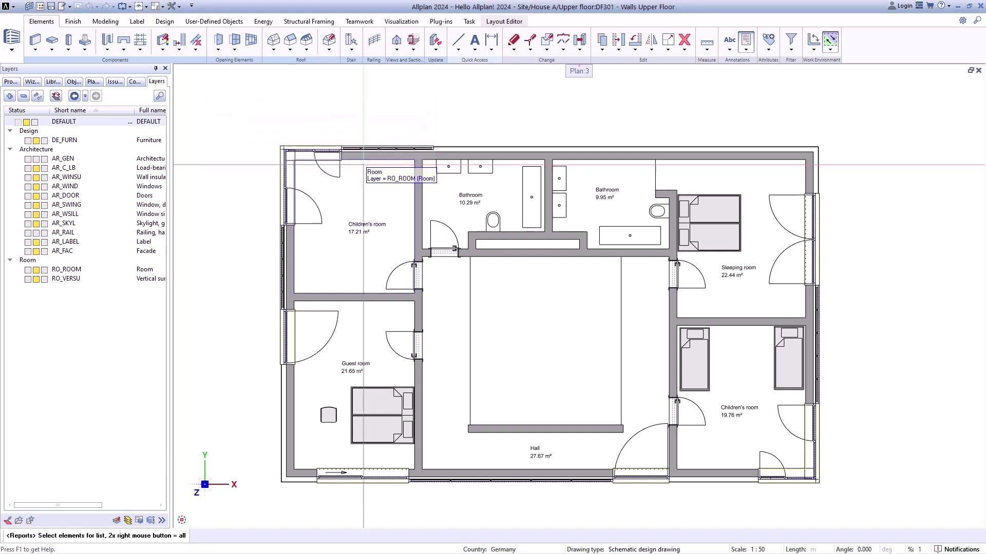
{"action": "left_click", "coordinate": [254, 93]}
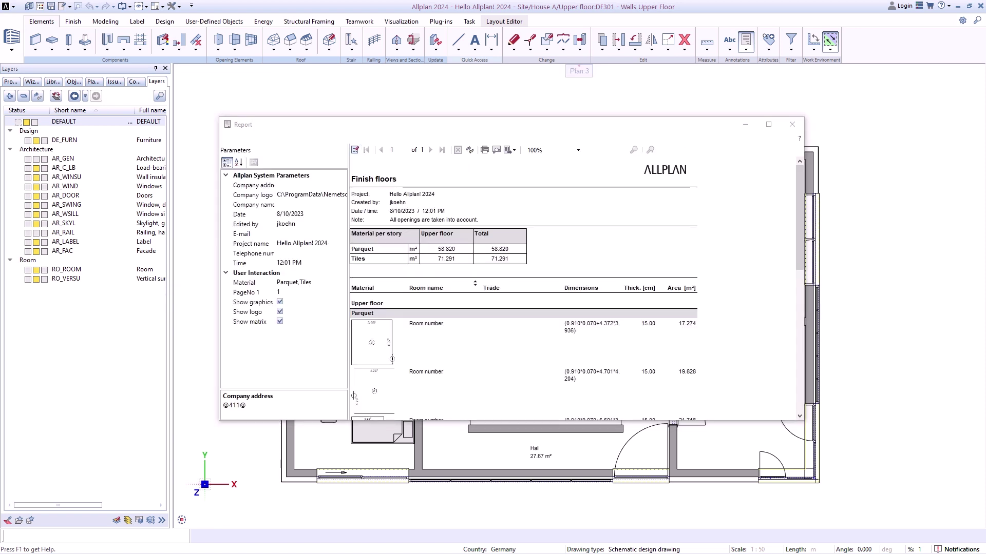
{"action": "left_click_drag", "start_coordinate": [799, 193], "coordinate": [802, 253]}
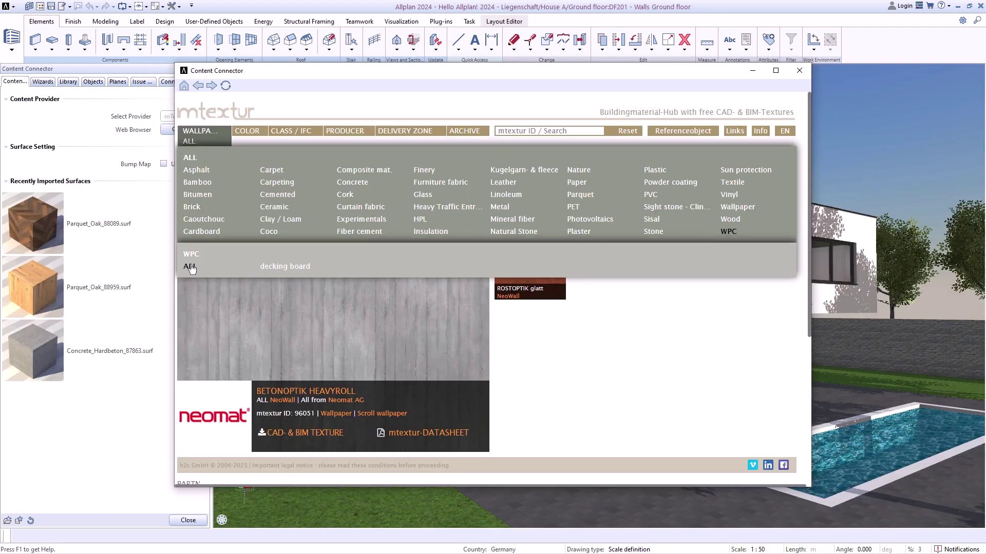
- List all WPC textures under the mtextur Wallpaper category
{"action": "left_click", "coordinate": [190, 267]}
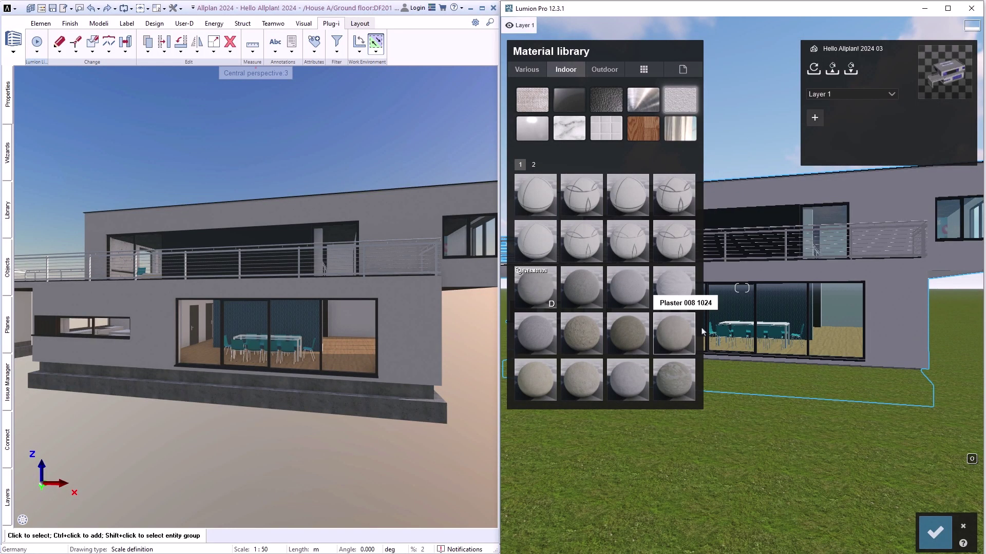
- Apply plaster to the house wall, view photos 1 and 2, and give the pool Pool 02 water
{"action": "left_click", "coordinate": [894, 312]}
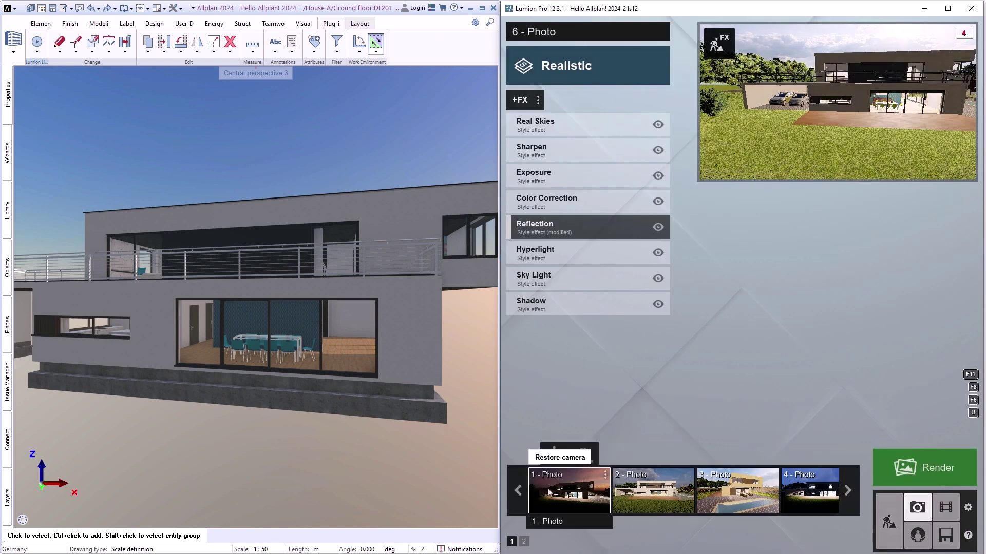
{"action": "left_click", "coordinate": [548, 491]}
{"action": "left_click", "coordinate": [656, 496]}
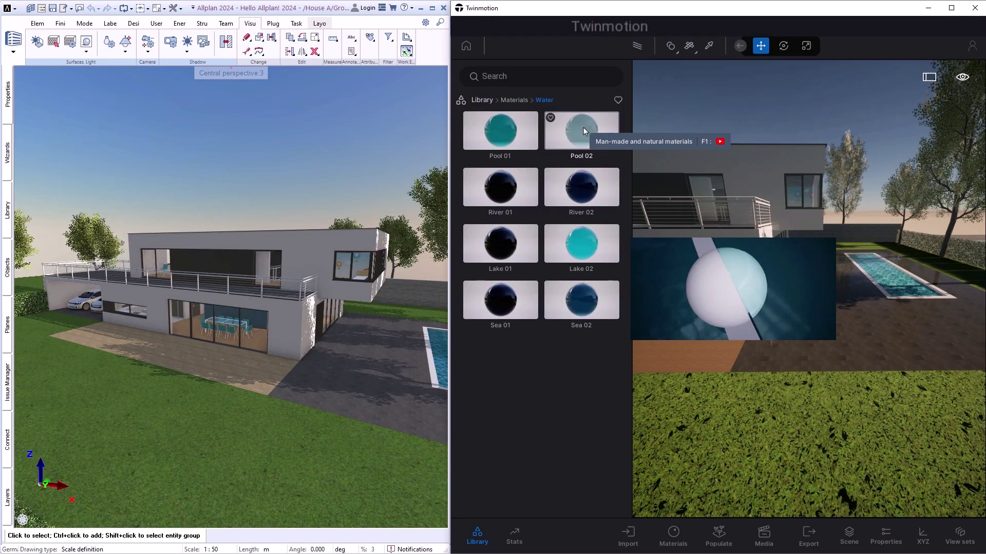
{"action": "left_click_drag", "start_coordinate": [583, 132], "coordinate": [888, 278]}
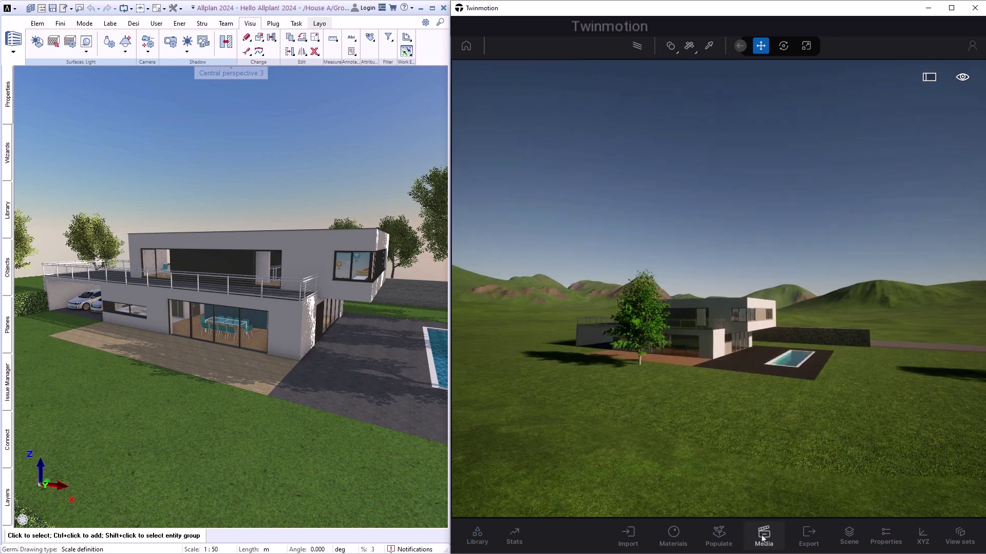
- Show the saved Media images and switch the scene to the 1_Day, then 2_Day shot
{"action": "left_click", "coordinate": [762, 537]}
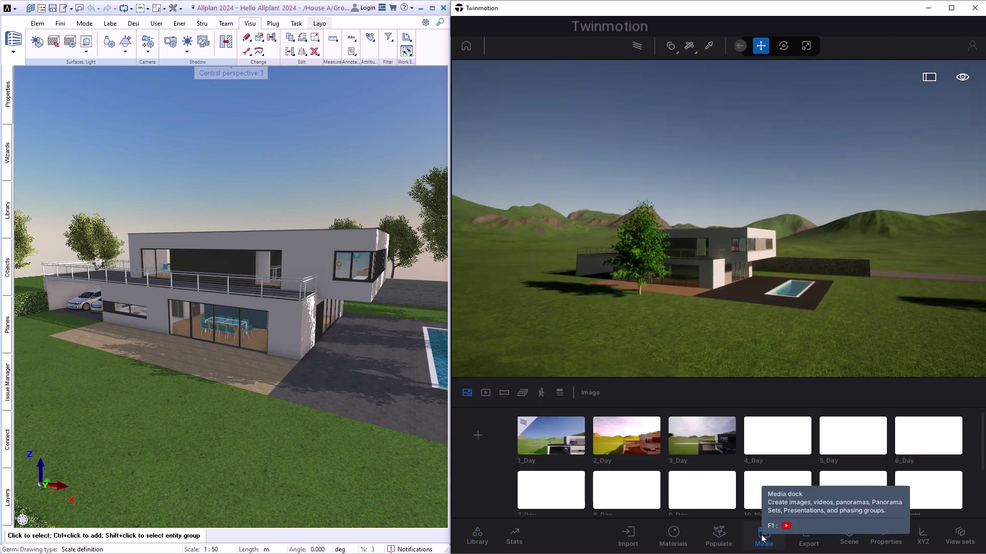
{"action": "left_click", "coordinate": [549, 447]}
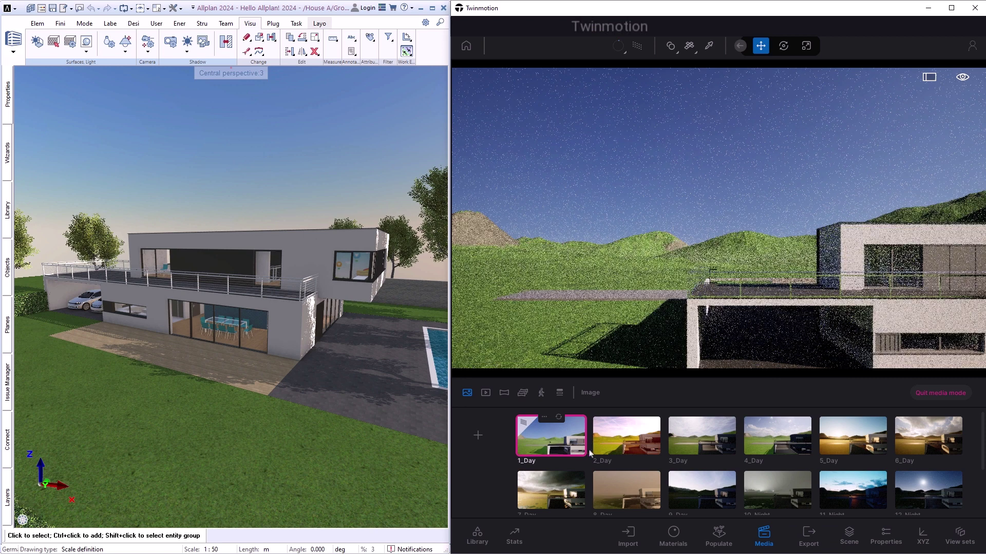
{"action": "left_click", "coordinate": [635, 443]}
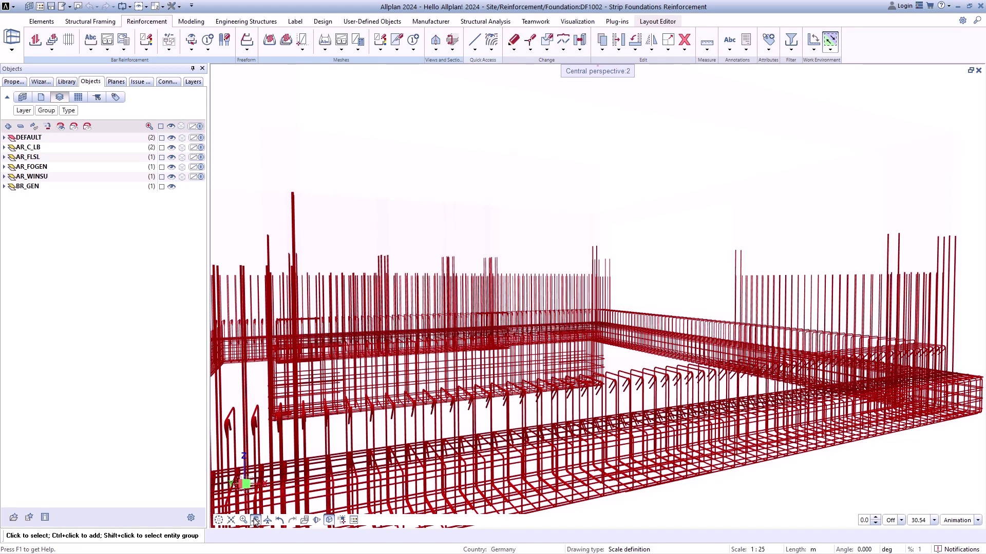
- Change the strip foundation bars to 10 mm and sweep bars along the curved 3D object
{"action": "left_click", "coordinate": [707, 329]}
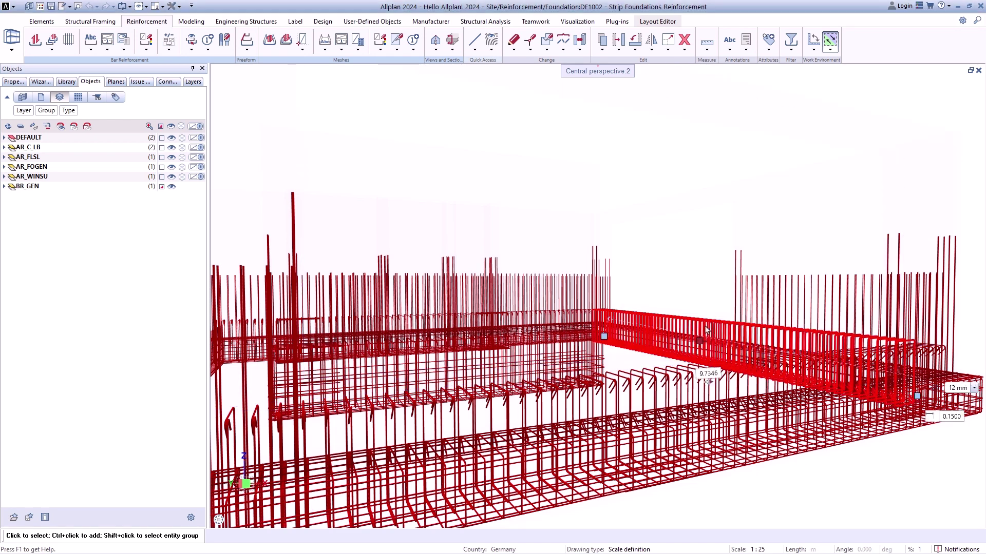
{"action": "left_click", "coordinate": [975, 389]}
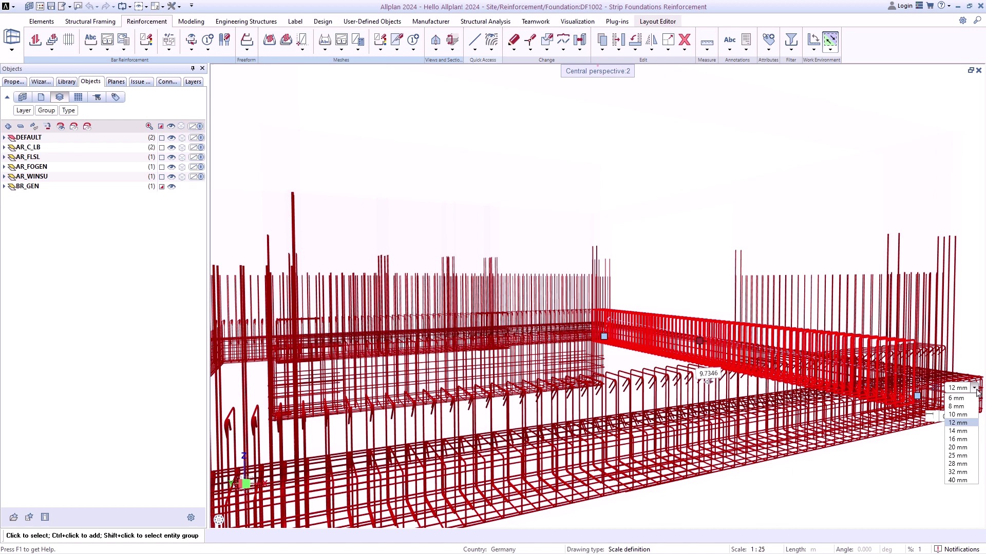
{"action": "left_click", "coordinate": [958, 415]}
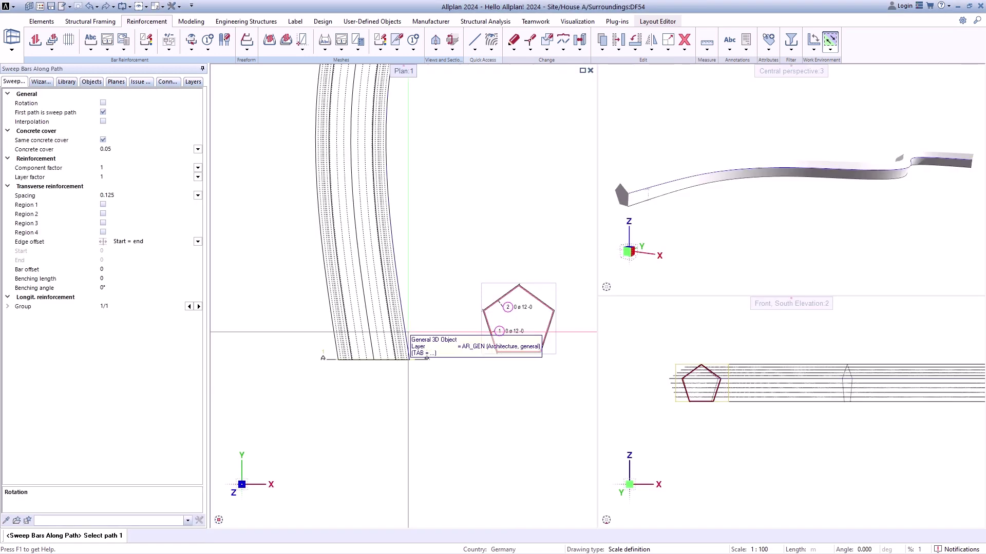
{"action": "left_click", "coordinate": [408, 358]}
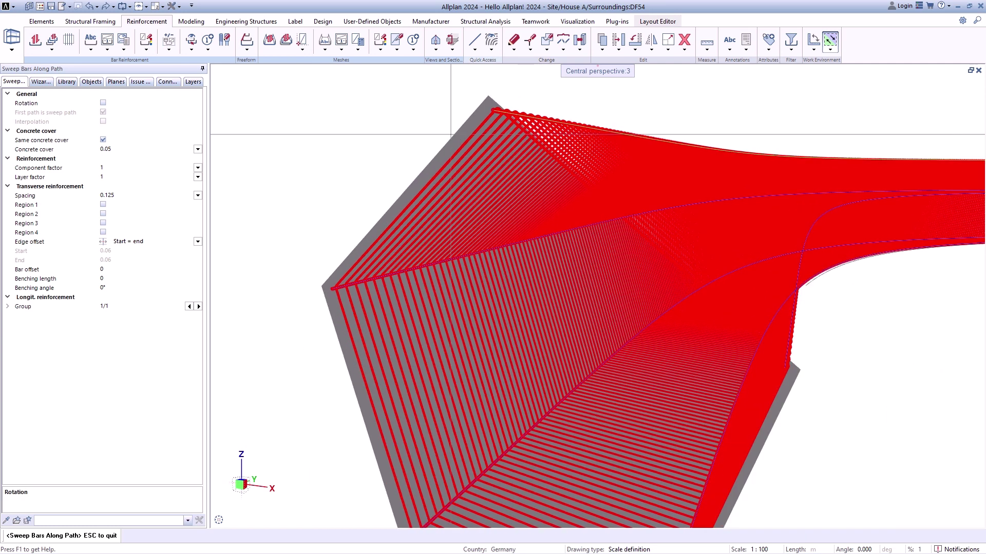
- Set sweep bar spacing to 0,3, reinforce all upper-floor walls, and pick a corner for connection reinforcement
{"action": "left_click", "coordinate": [118, 196]}
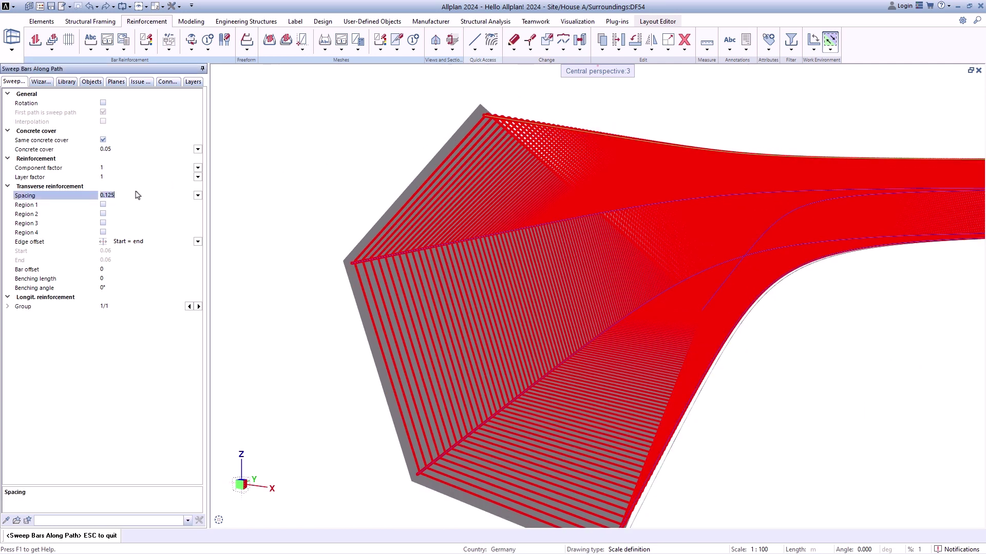
{"action": "type", "text": ",3"}
{"action": "key", "text": "Return"}
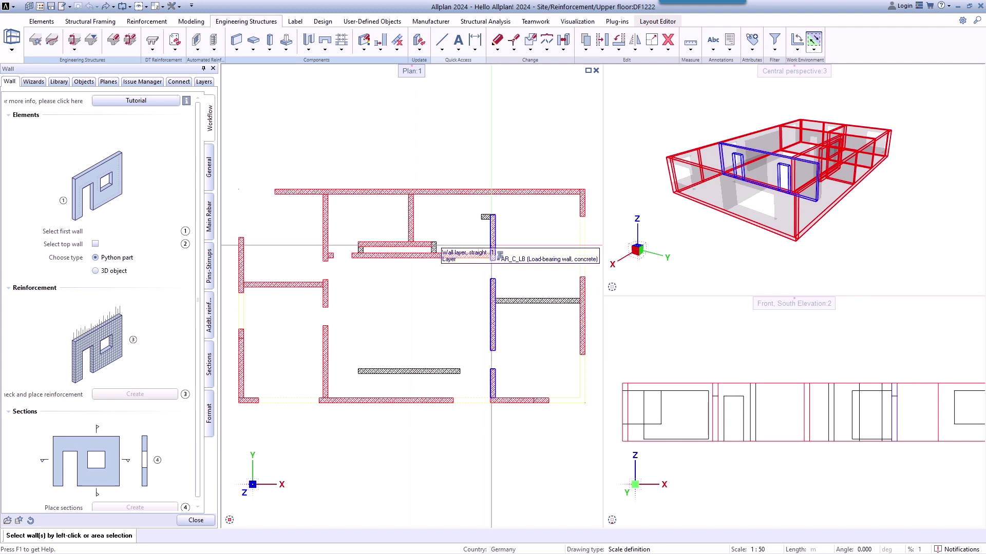
{"action": "left_click", "coordinate": [434, 331]}
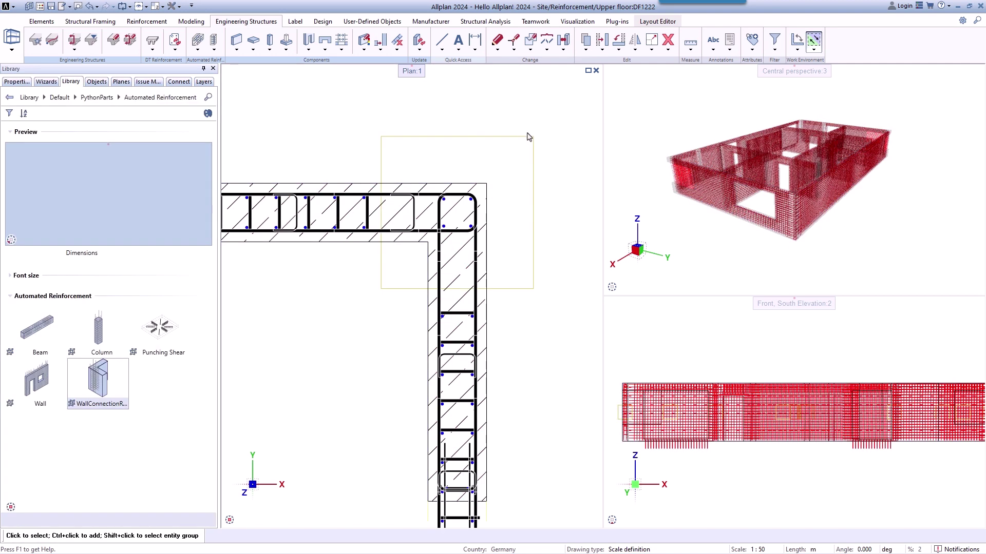
{"action": "left_click", "coordinate": [528, 137]}
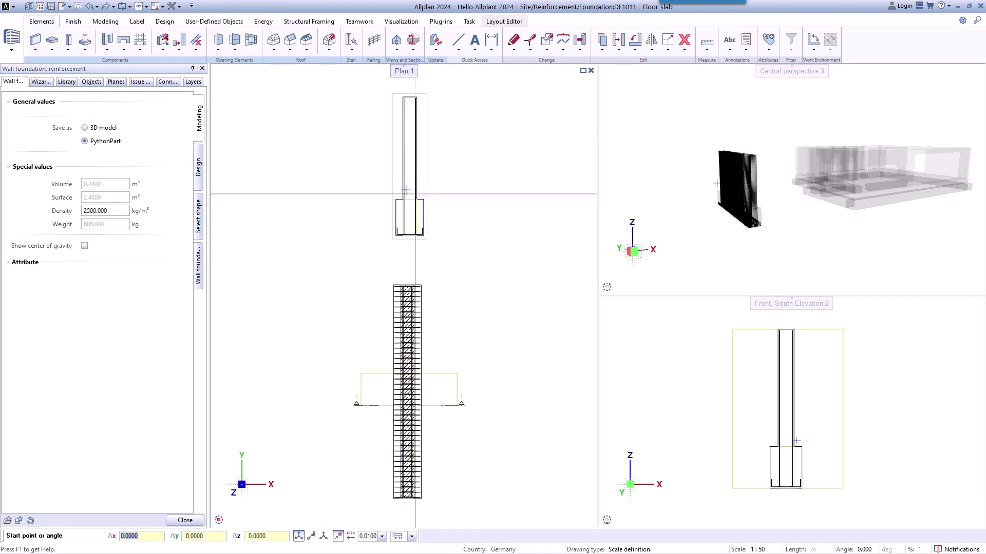
- Choose Shape 4, closed rectangular stirrups, for the wall foundation reinforcement
{"action": "left_click", "coordinate": [198, 217]}
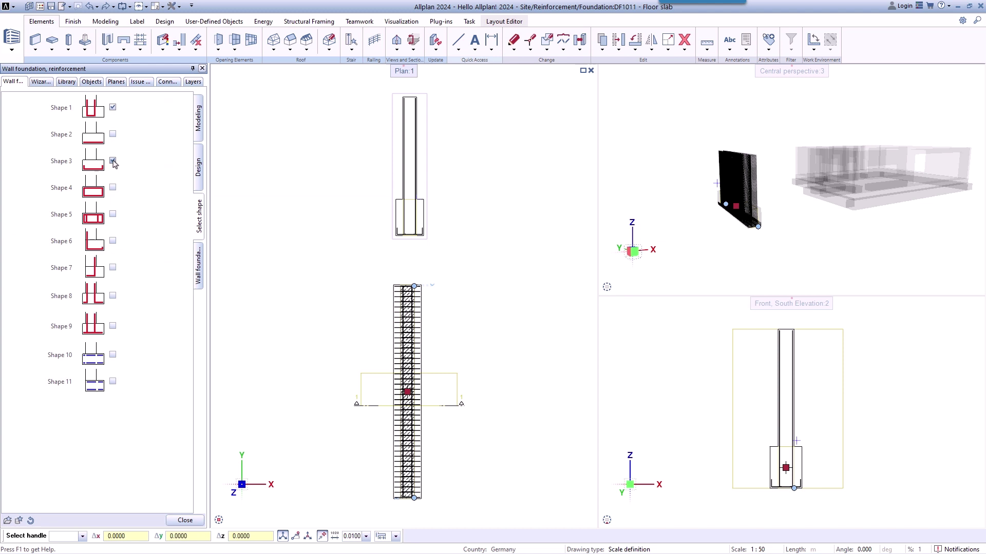
{"action": "left_click", "coordinate": [113, 188]}
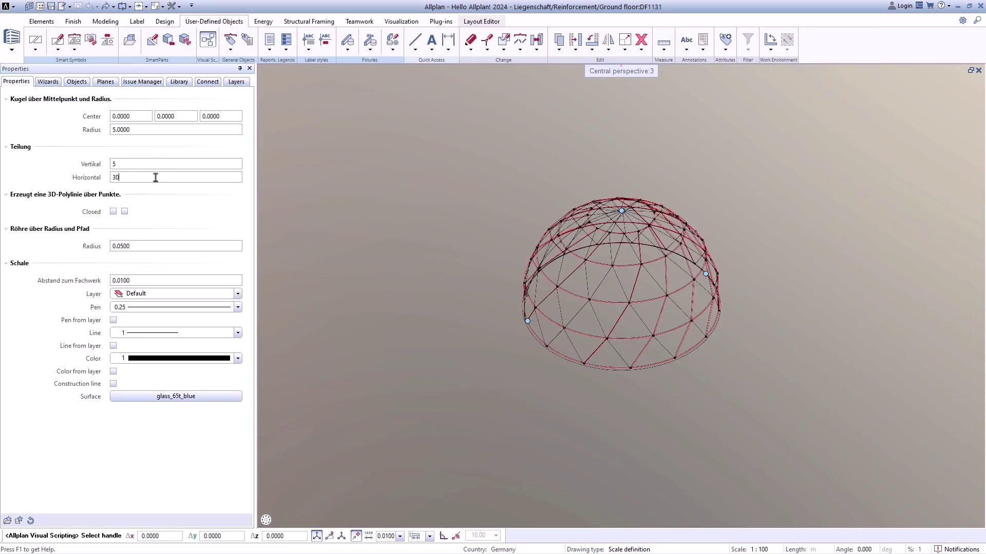
- Set the scripted dome's horizontal divisions to 25, after trying 10, and finish editing
{"action": "key", "text": "Return"}
{"action": "left_click", "coordinate": [155, 178]}
{"action": "type", "text": "10"}
{"action": "key", "text": "Return"}
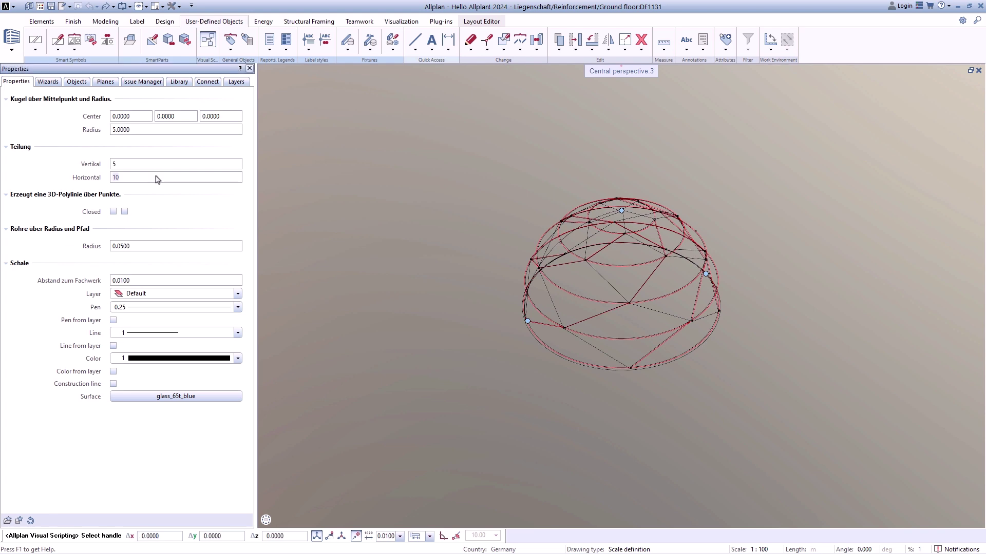
{"action": "left_click", "coordinate": [157, 179]}
{"action": "type", "text": "25"}
{"action": "key", "text": "Return"}
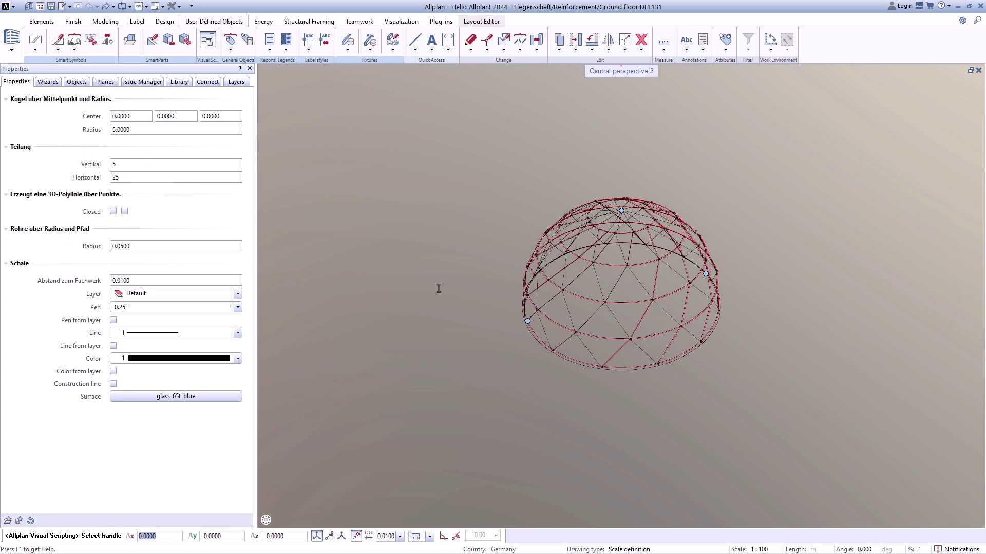
{"action": "key", "text": "Escape"}
- Place formwork around the wall corner with a selection box
{"action": "middle_click_drag", "start_coordinate": [466, 282], "coordinate": [695, 339]}
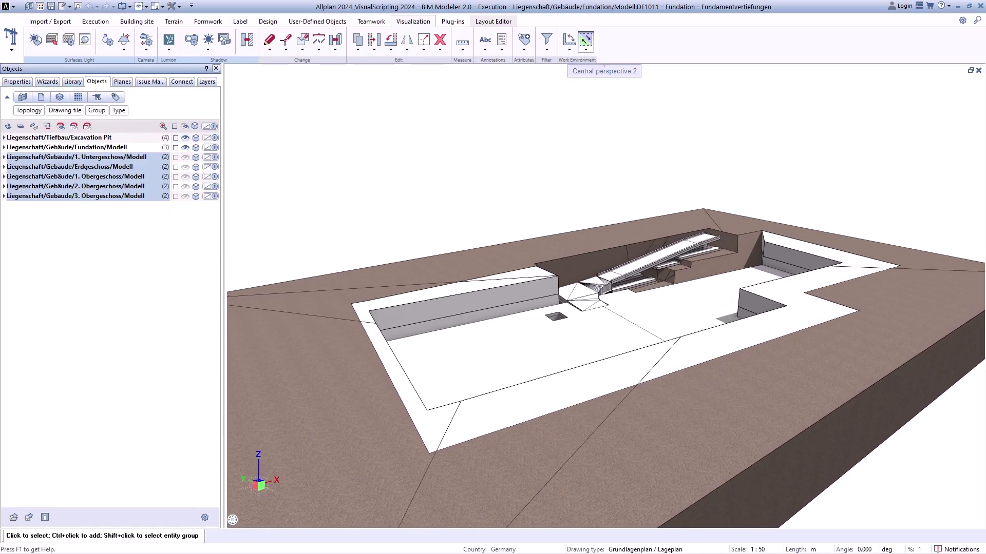
{"action": "scroll", "coordinate": [457, 267], "scroll_direction": "up", "scroll_amount": 6}
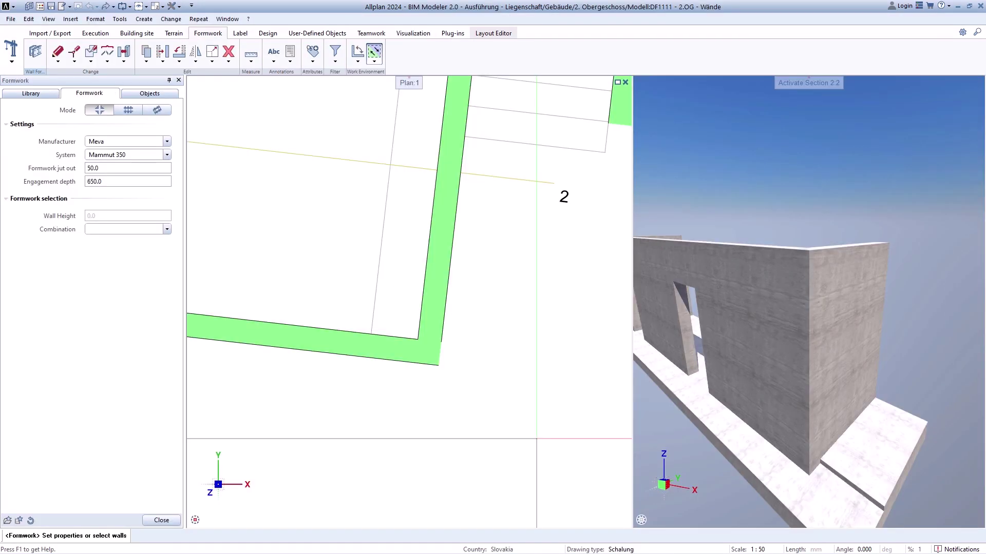
{"action": "left_click_drag", "start_coordinate": [539, 450], "coordinate": [334, 264]}
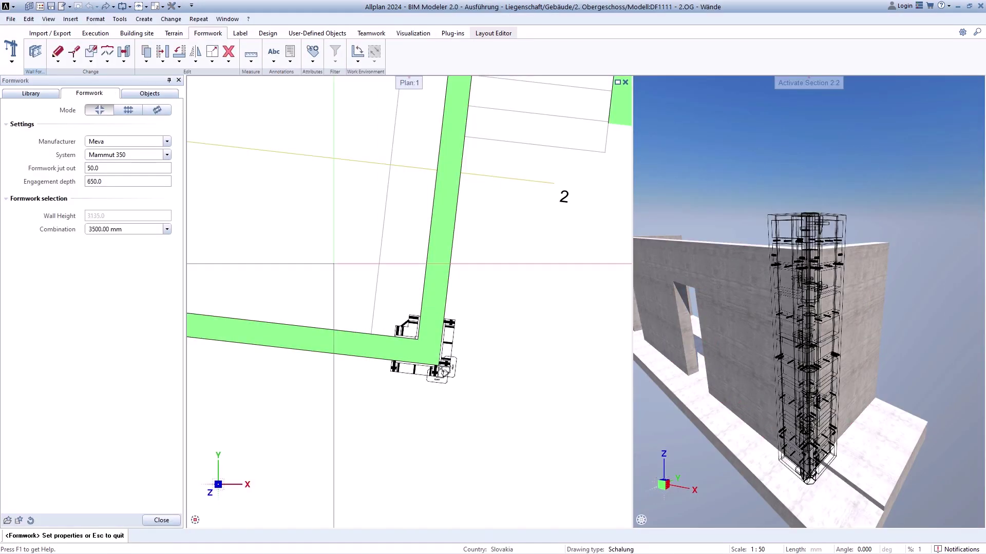
- Use a 2500/1250 mm panel combination at the corner and three 1250 mm panels on the straight wall
{"action": "left_click", "coordinate": [131, 230]}
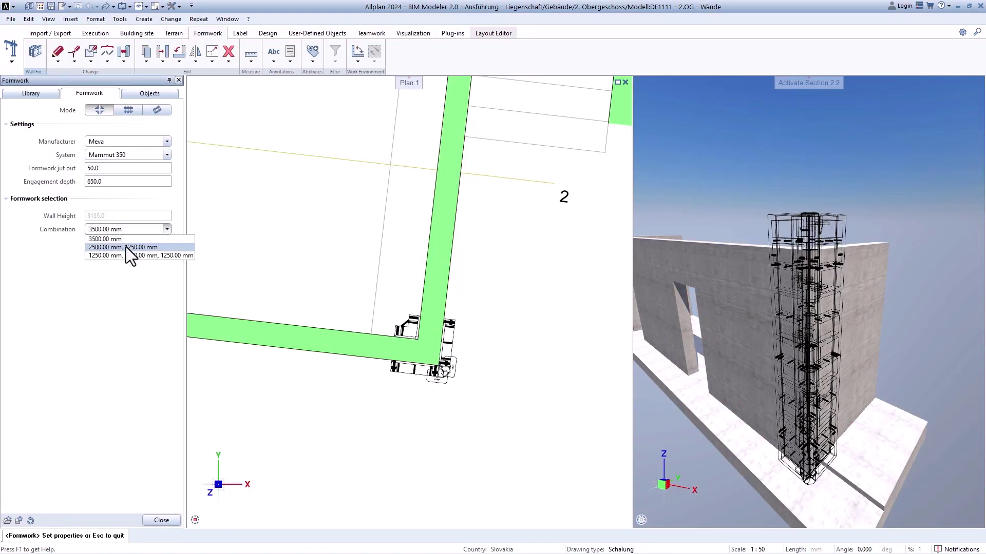
{"action": "left_click", "coordinate": [125, 247]}
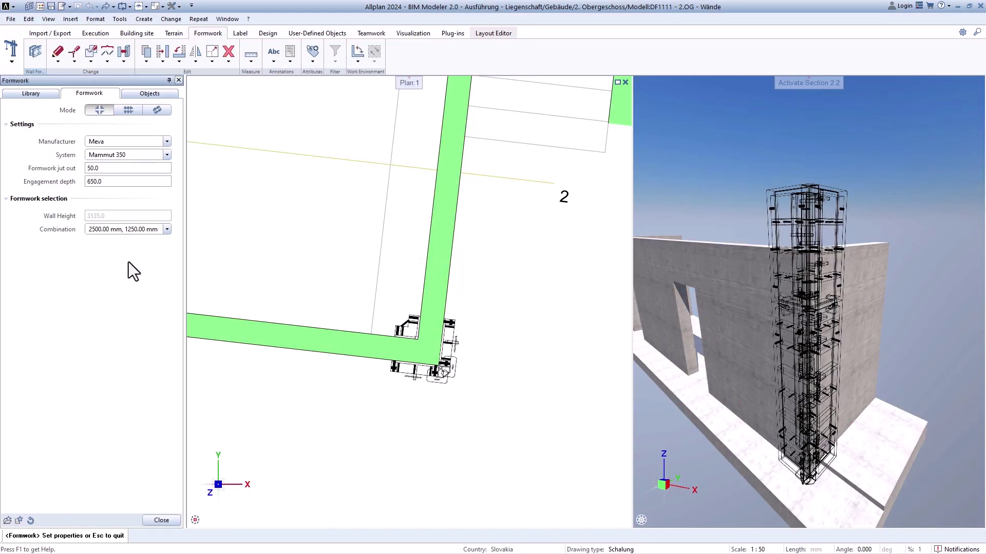
{"action": "left_click", "coordinate": [160, 520]}
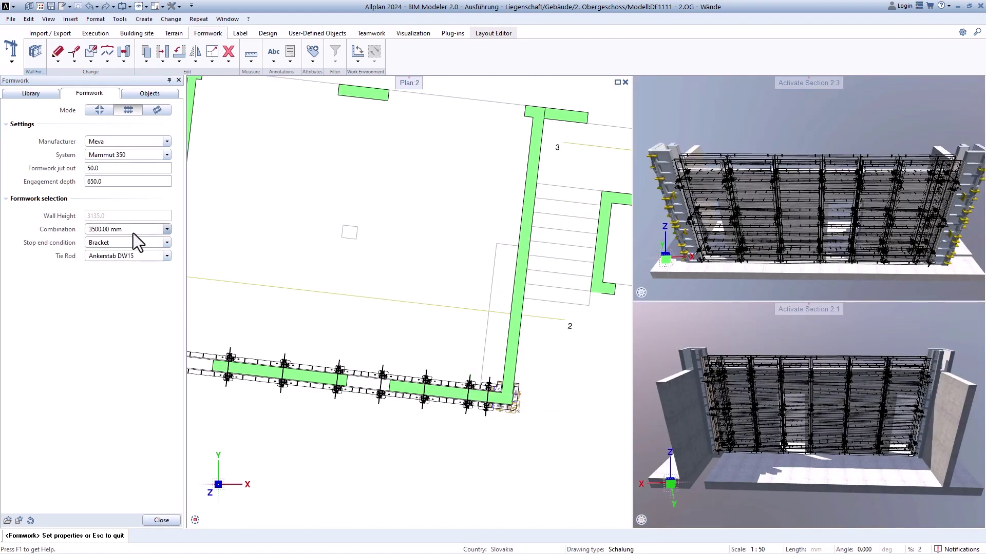
{"action": "left_click", "coordinate": [134, 232]}
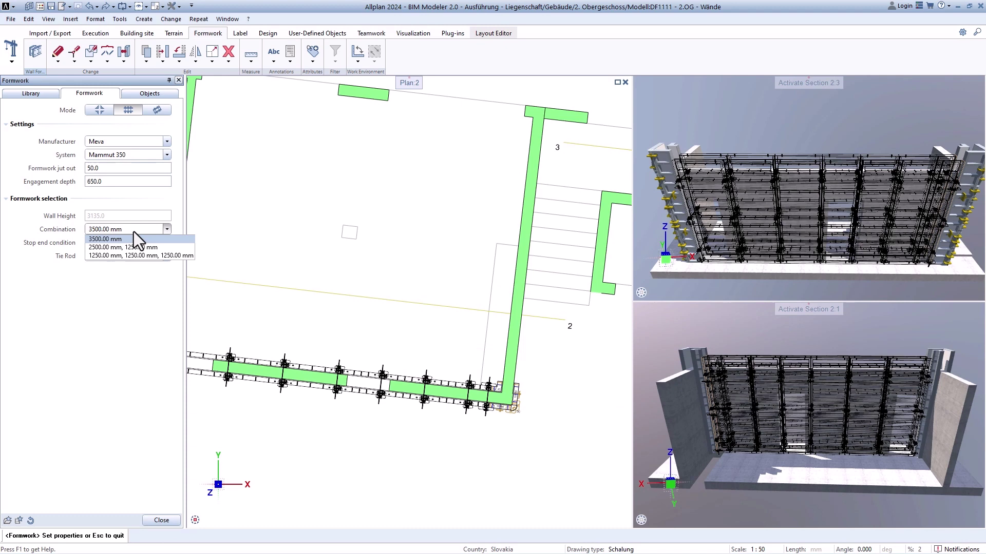
{"action": "left_click", "coordinate": [142, 255]}
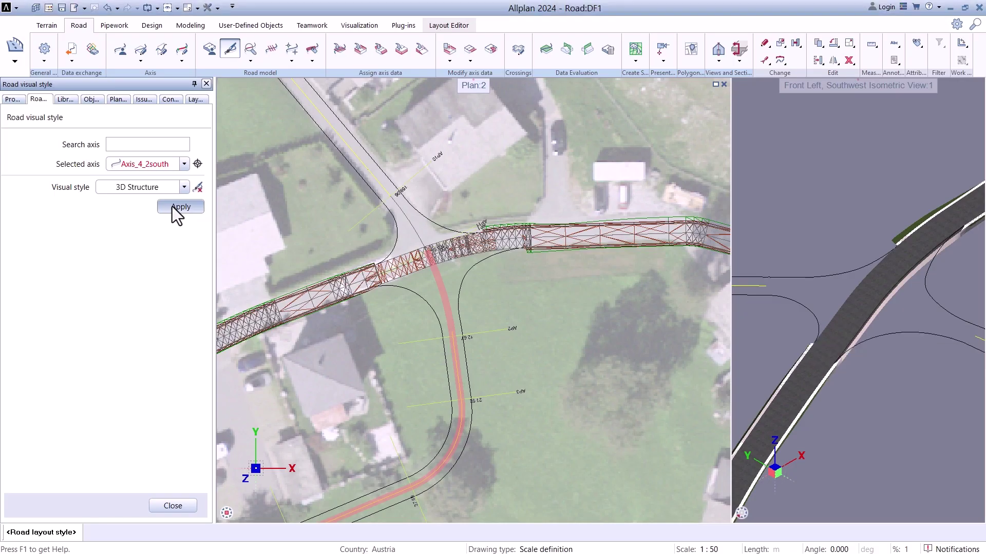
- Apply the 3D Structure road style to the south axis, then to north axis Axis_4_2north
{"action": "left_click", "coordinate": [172, 207]}
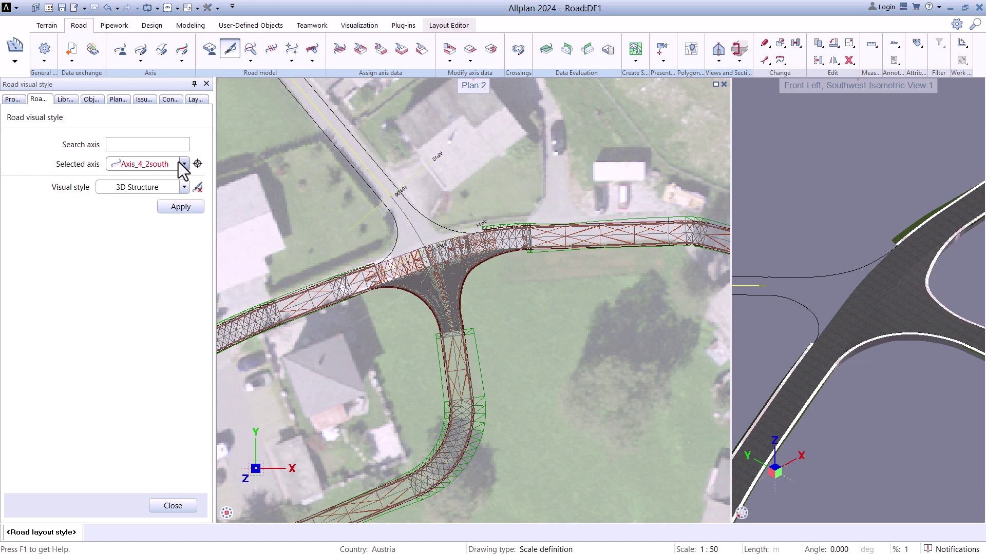
{"action": "left_click", "coordinate": [198, 164]}
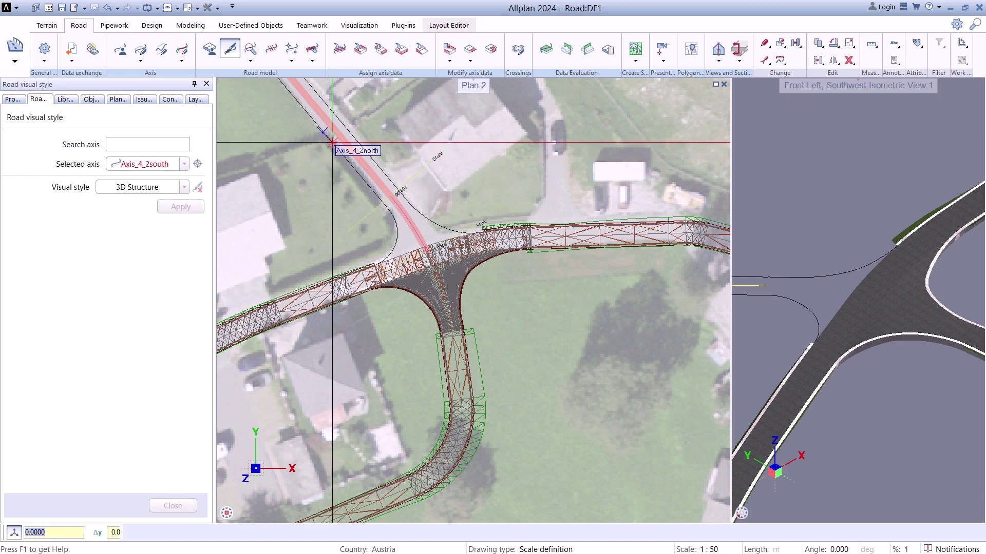
{"action": "left_click", "coordinate": [350, 146]}
{"action": "left_click", "coordinate": [180, 207]}
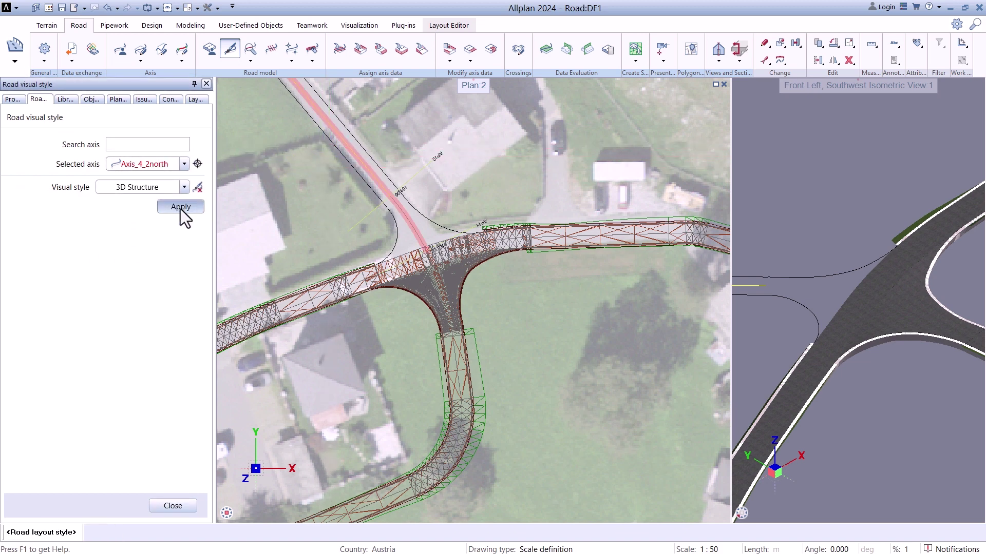
{"action": "left_click", "coordinate": [180, 208]}
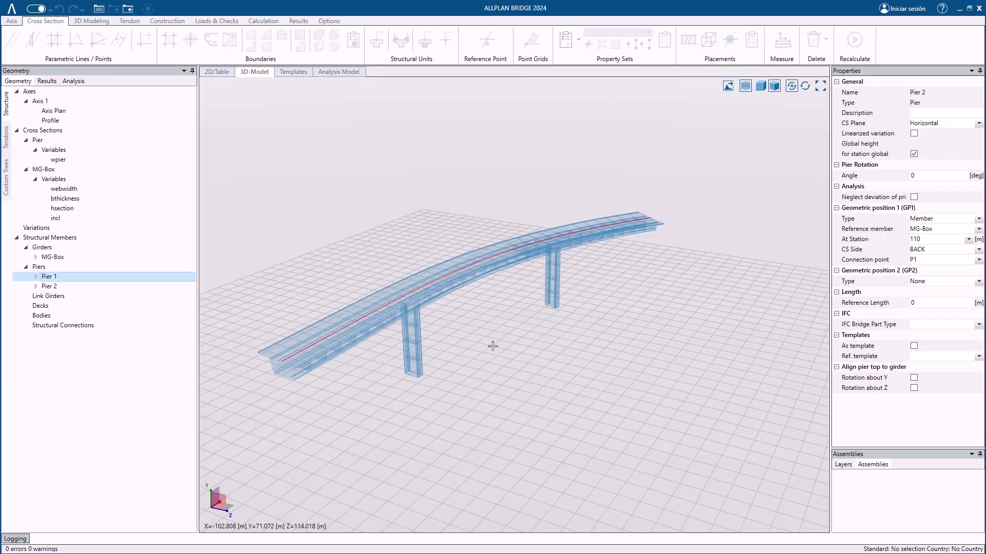
- Add Pier 2 under Piers to support the curved MG-Box girder
{"action": "middle_click_drag", "start_coordinate": [515, 333], "coordinate": [484, 318]}
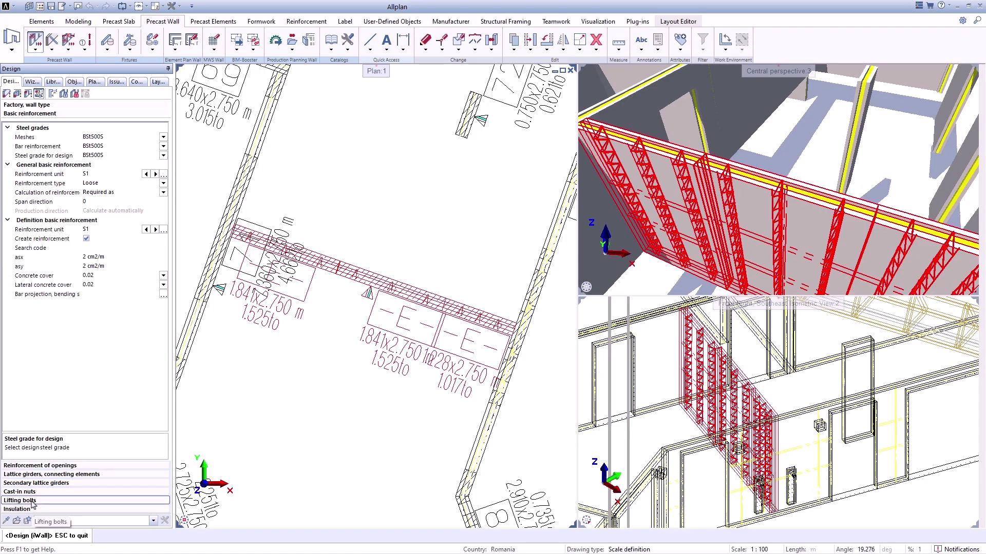
- Enable lifting bolts for the precast wall with the 4 lifting bolts option
{"action": "left_click", "coordinate": [32, 503]}
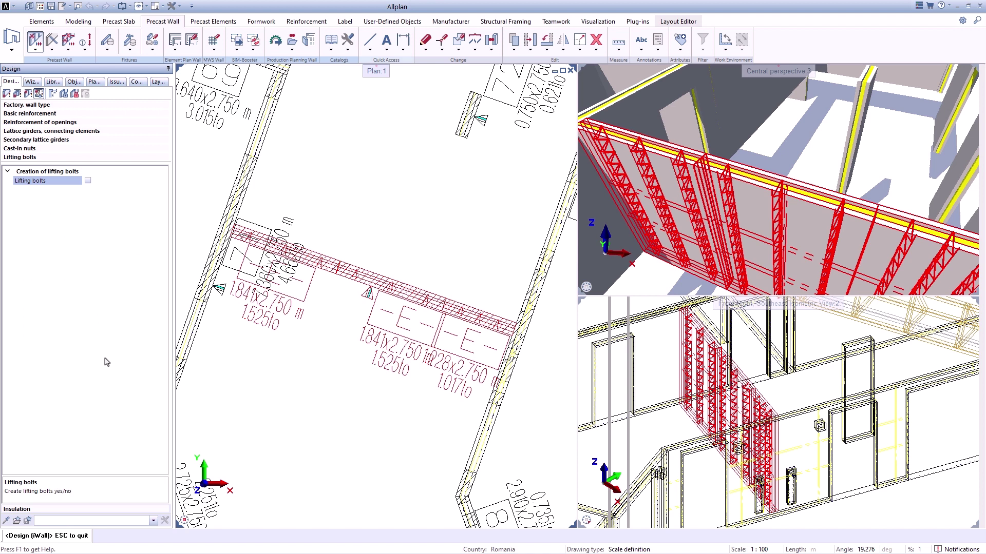
{"action": "left_click", "coordinate": [88, 182]}
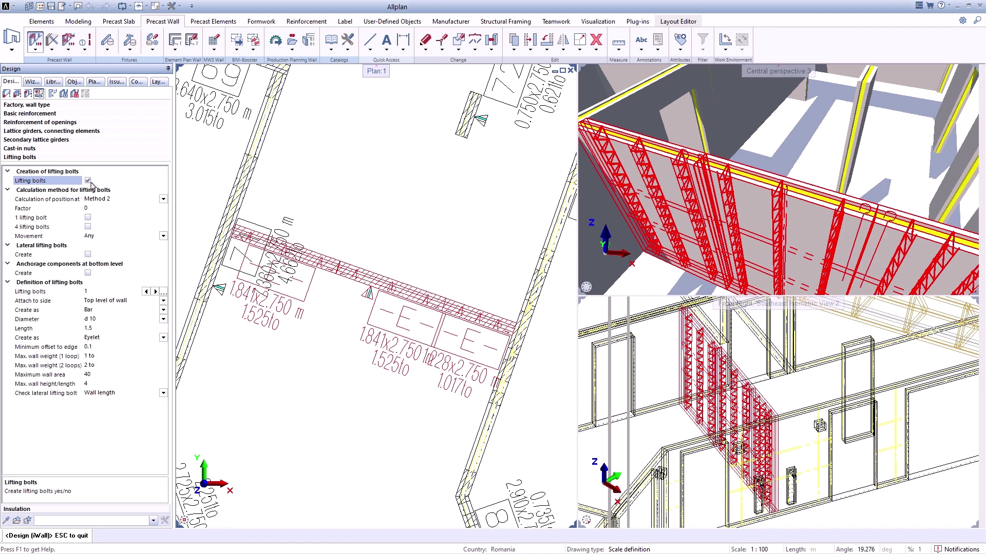
{"action": "left_click", "coordinate": [88, 228]}
{"action": "scroll", "coordinate": [257, 260], "scroll_direction": "up", "scroll_amount": 4}
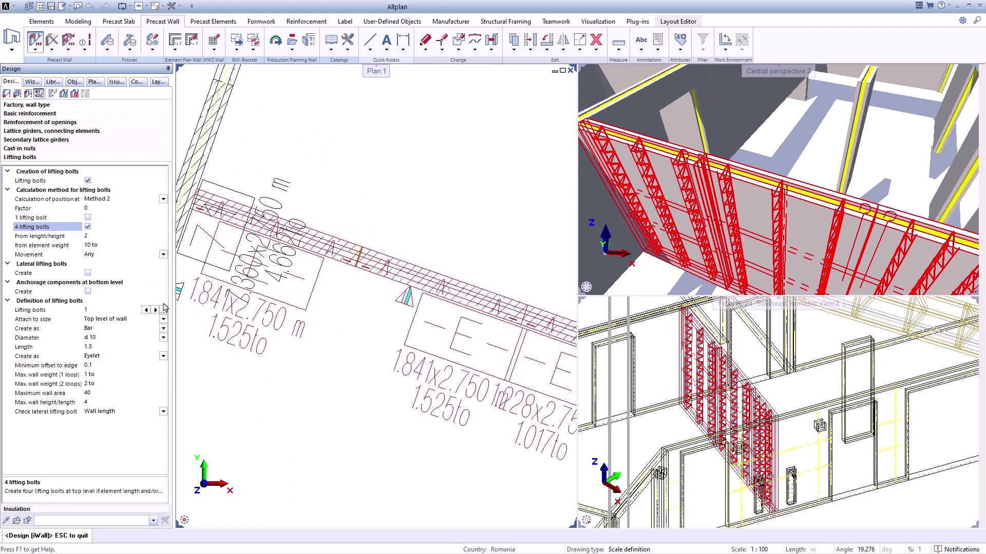
- Open the Lifting bolts table comparing bolt types from d 10 Eyelet to d 16 Loop
{"action": "left_click", "coordinate": [163, 311]}
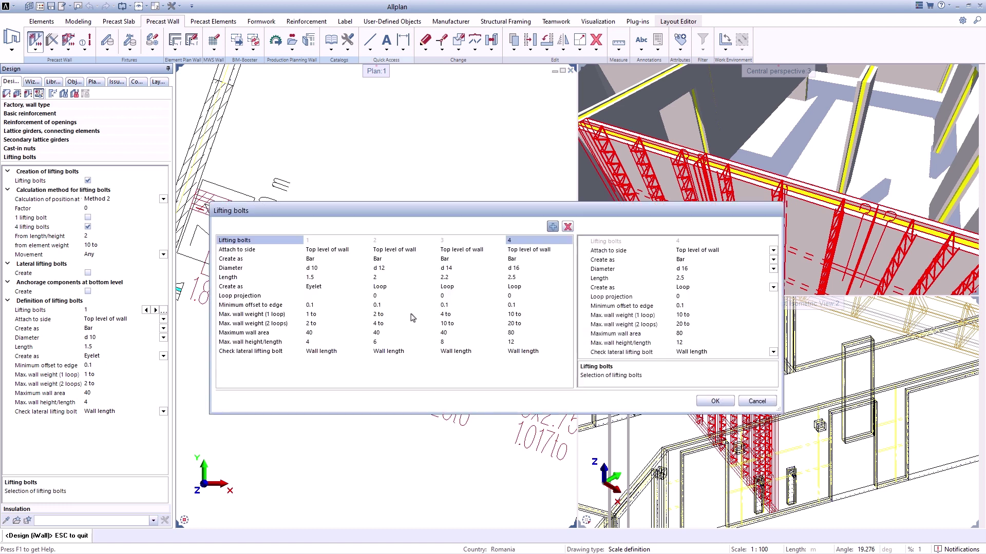